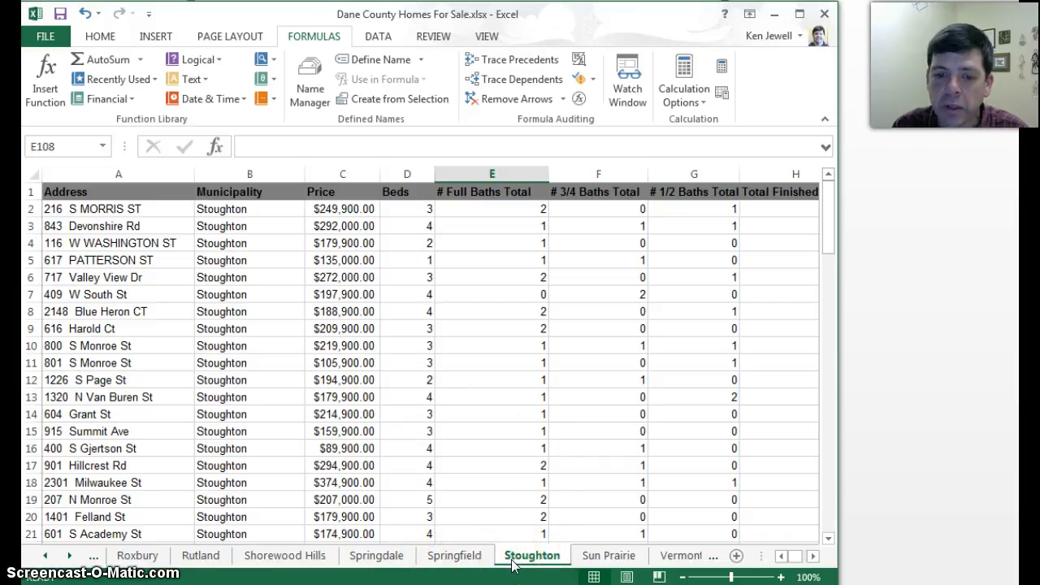
- Open the Madison worksheet and select its whole data range A1:V851, including the header row
{"action": "left_click", "coordinate": [45, 555]}
{"action": "left_click_drag", "start_coordinate": [44, 554], "coordinate": [44, 555]}
{"action": "left_click", "coordinate": [205, 555]}
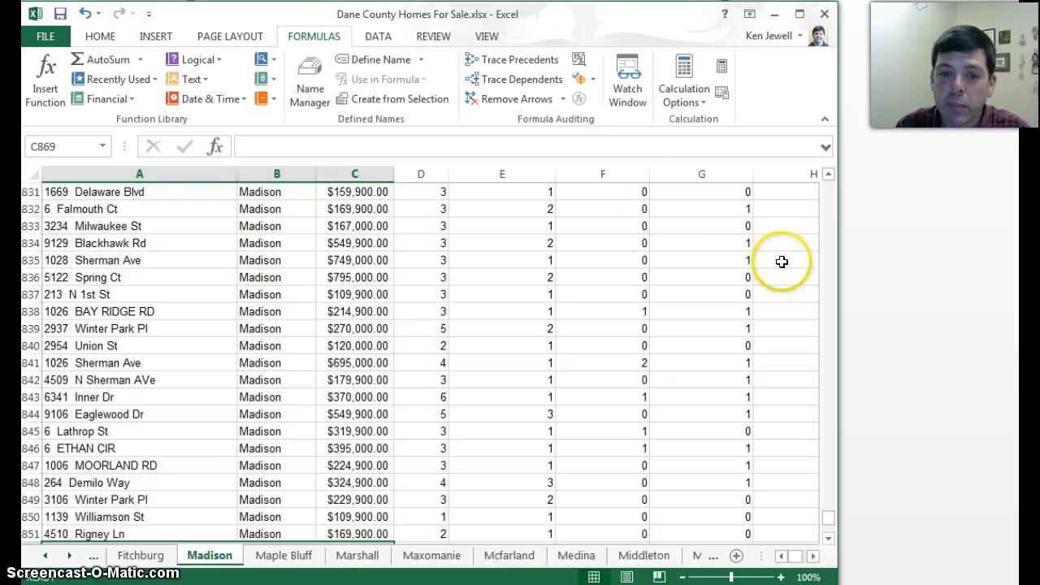
{"action": "left_click_drag", "start_coordinate": [829, 515], "coordinate": [826, 186]}
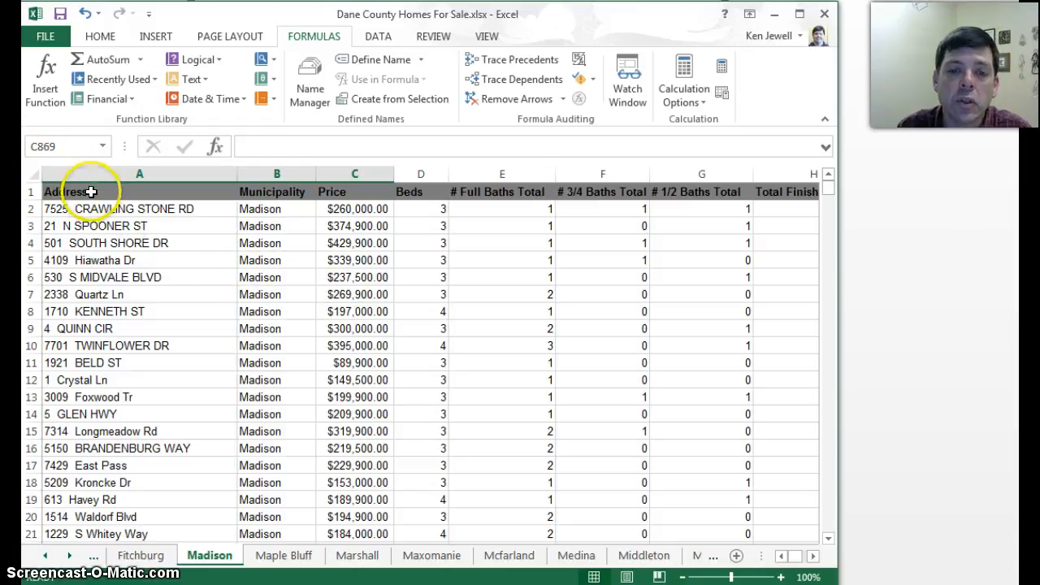
{"action": "left_click_drag", "start_coordinate": [91, 190], "coordinate": [376, 325]}
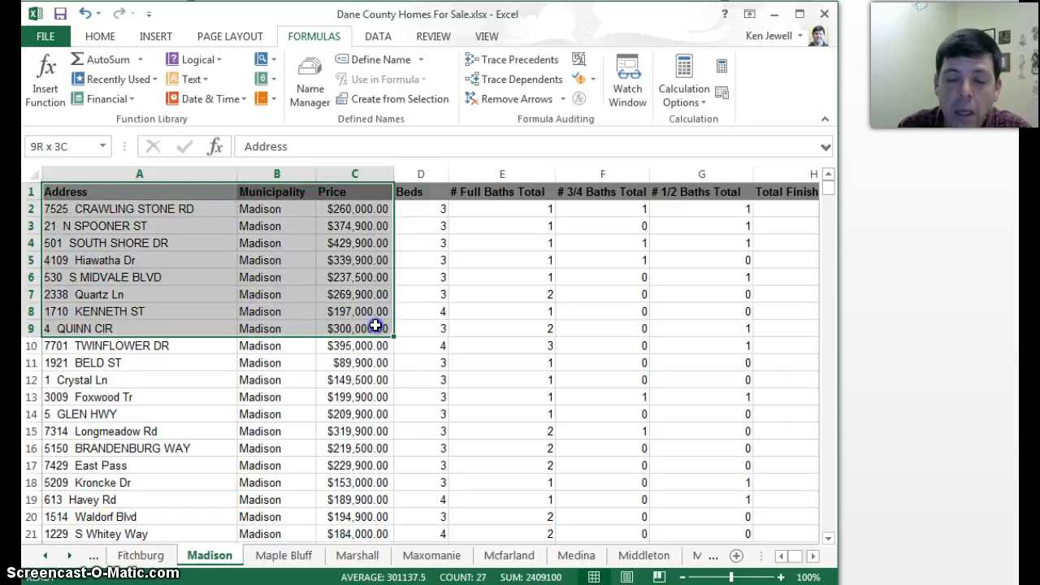
{"action": "left_click_drag", "start_coordinate": [375, 325], "coordinate": [585, 311]}
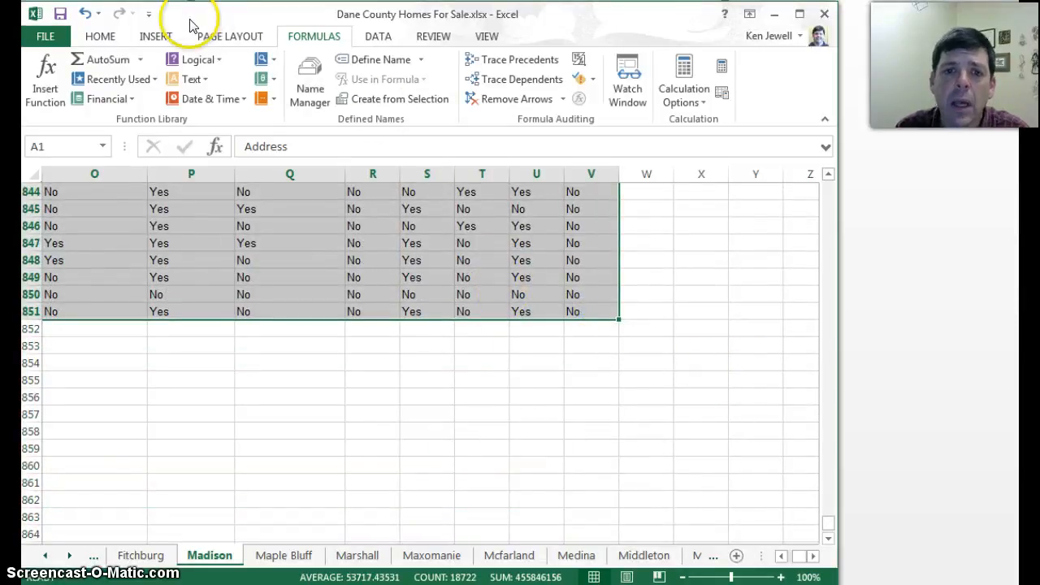
- Create a PivotTable from the selected Madison data range on a new worksheet
{"action": "left_click", "coordinate": [155, 38]}
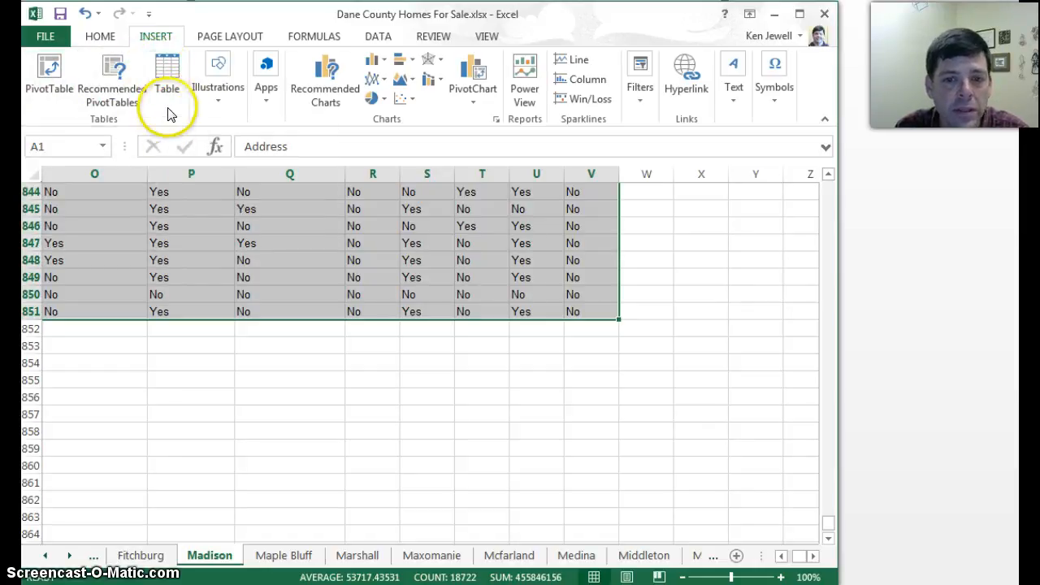
{"action": "left_click", "coordinate": [51, 69]}
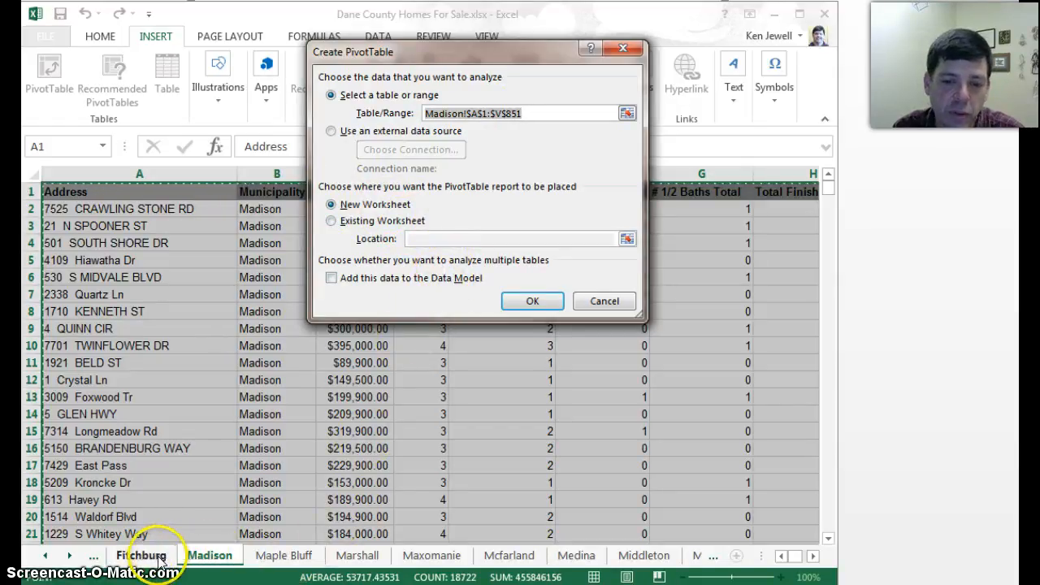
{"action": "left_click", "coordinate": [535, 303]}
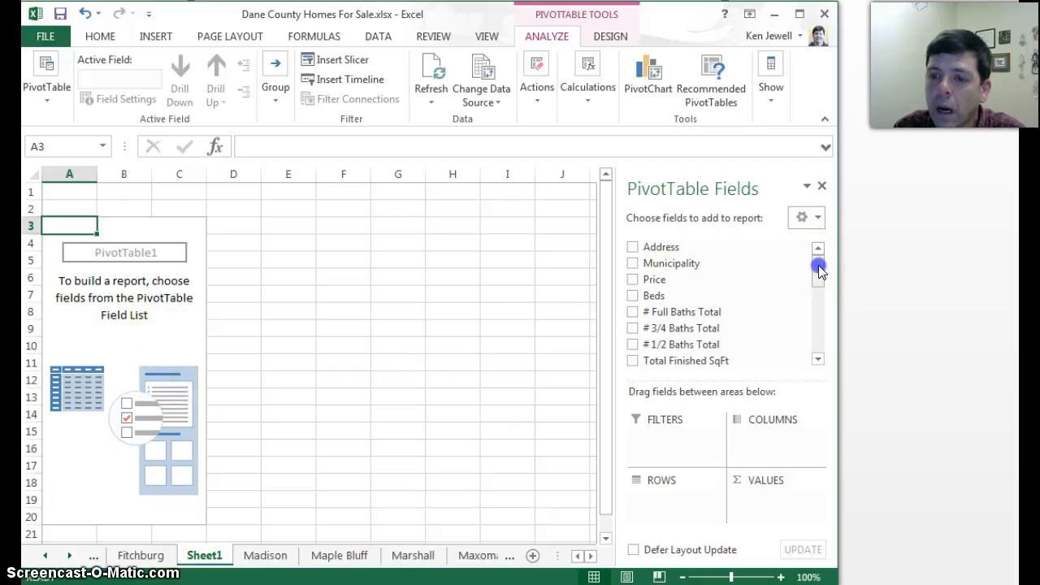
- Add the Finished Basement field to the PivotTable as both the rows and the counted values
{"action": "mouse_move", "coordinate": [818, 265]}
{"action": "left_mouse_down"}
{"action": "mouse_move", "coordinate": [822, 330]}
{"action": "mouse_move", "coordinate": [821, 318]}
{"action": "left_mouse_up"}
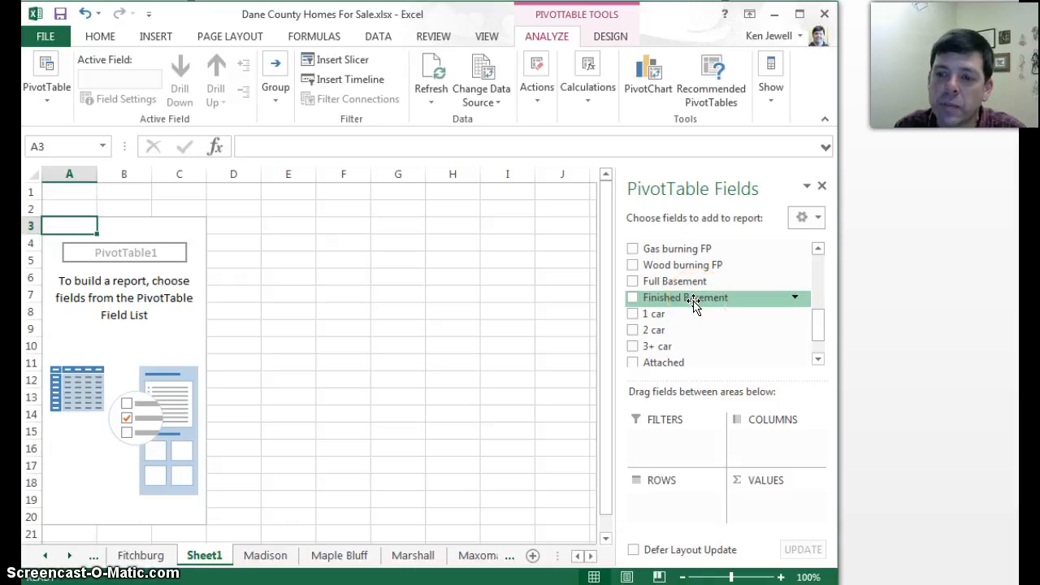
{"action": "left_click_drag", "start_coordinate": [692, 302], "coordinate": [674, 499]}
{"action": "left_click_drag", "start_coordinate": [637, 281], "coordinate": [771, 499]}
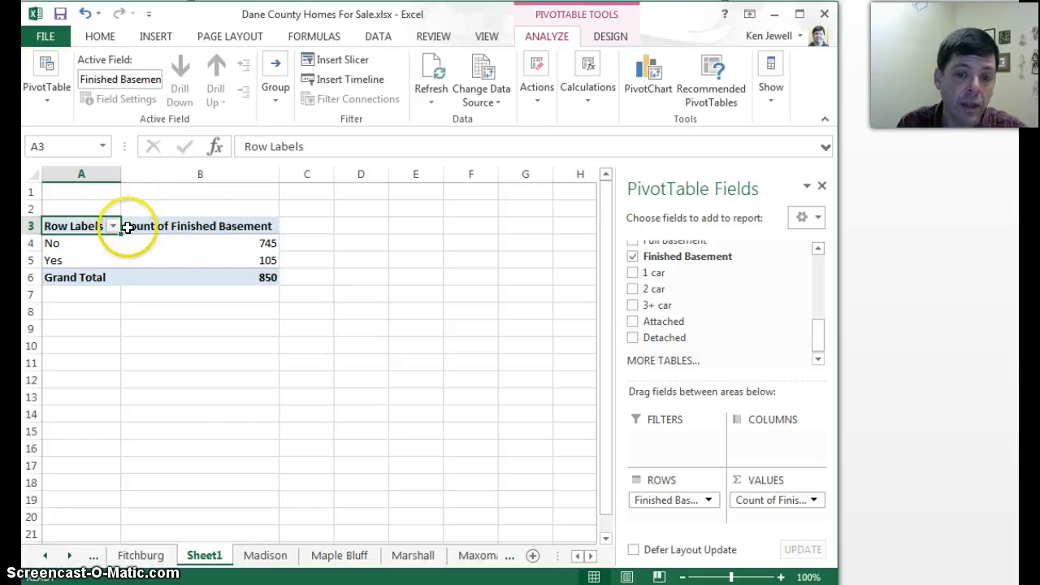
{"action": "left_click", "coordinate": [814, 501]}
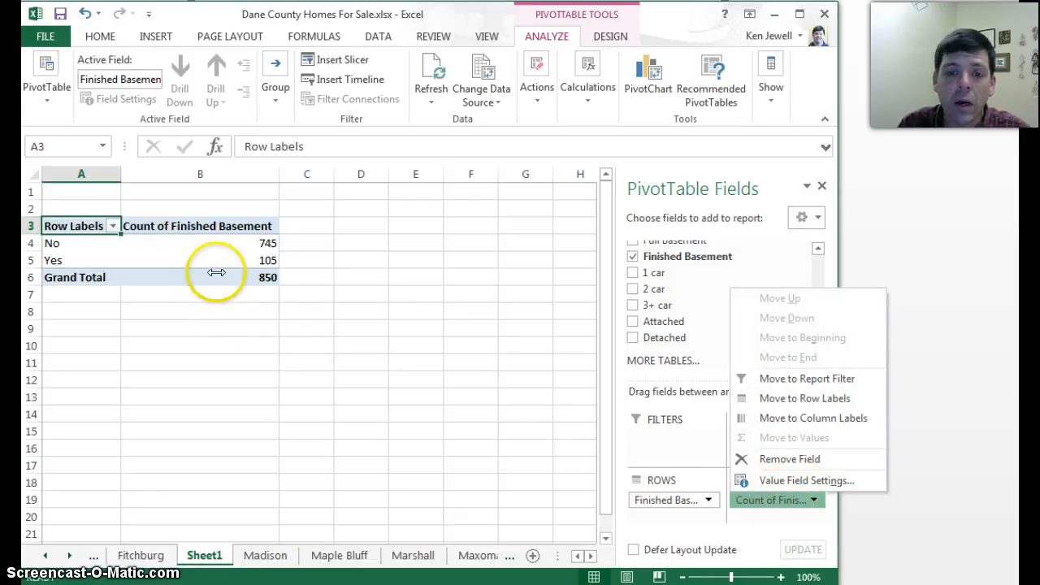
{"action": "left_click", "coordinate": [197, 208]}
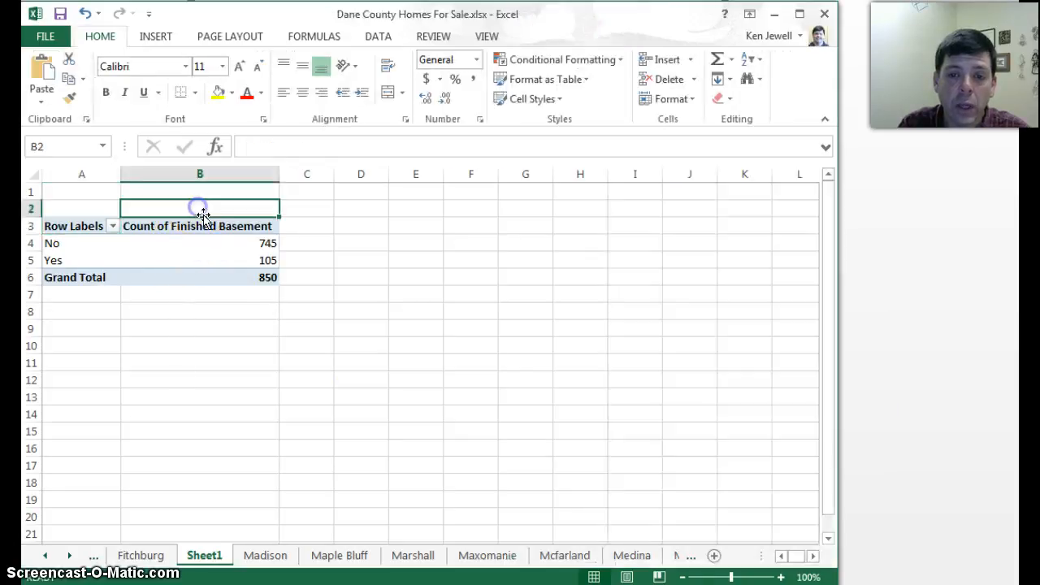
- Insert a 2-D clustered column chart from the PivotTable's header, No and Yes rows (A3:B5)
{"action": "left_click_drag", "start_coordinate": [53, 226], "coordinate": [204, 259]}
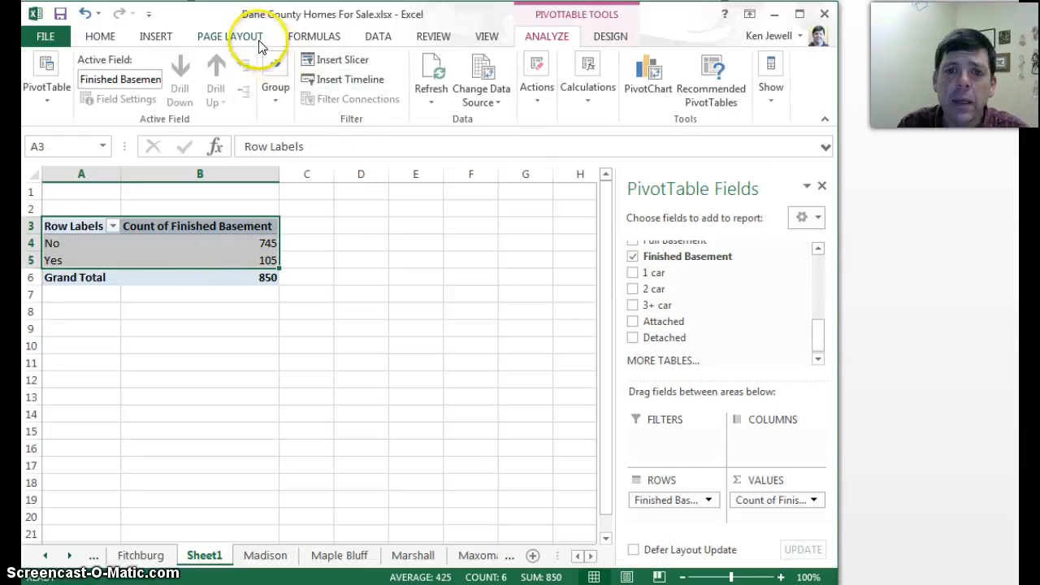
{"action": "left_click", "coordinate": [155, 37]}
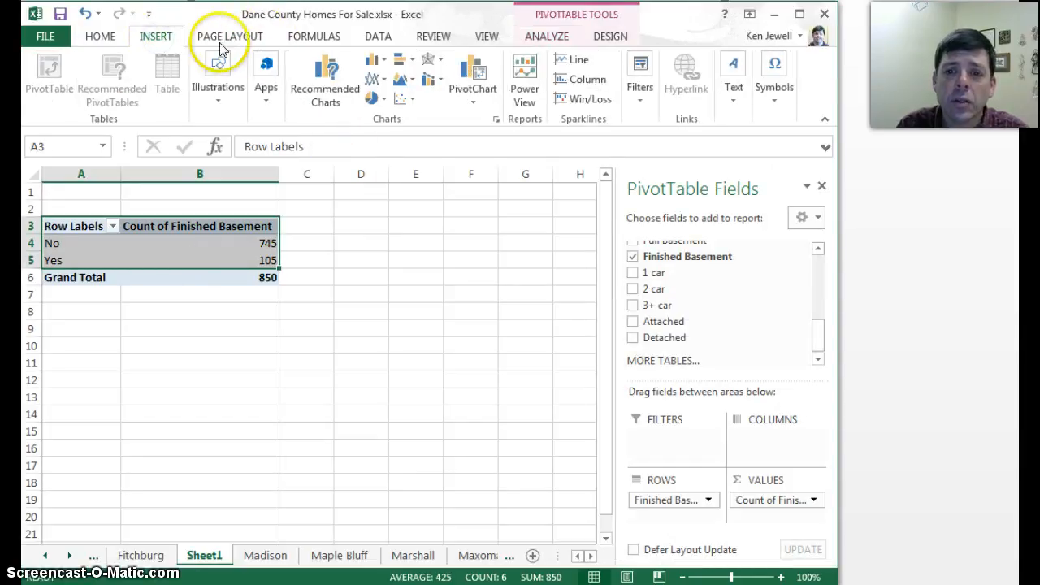
{"action": "left_click", "coordinate": [372, 62]}
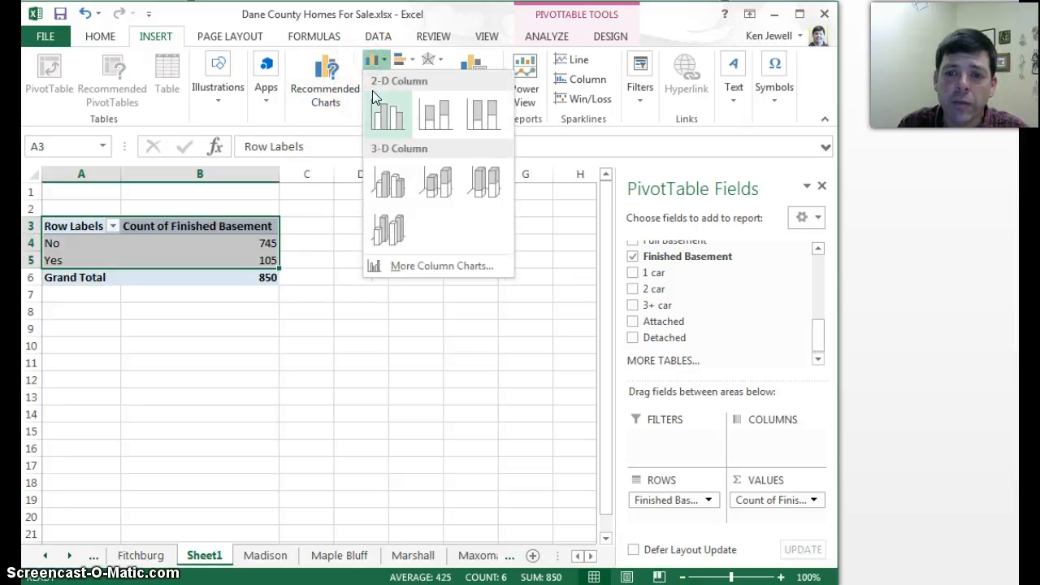
{"action": "left_click", "coordinate": [385, 120]}
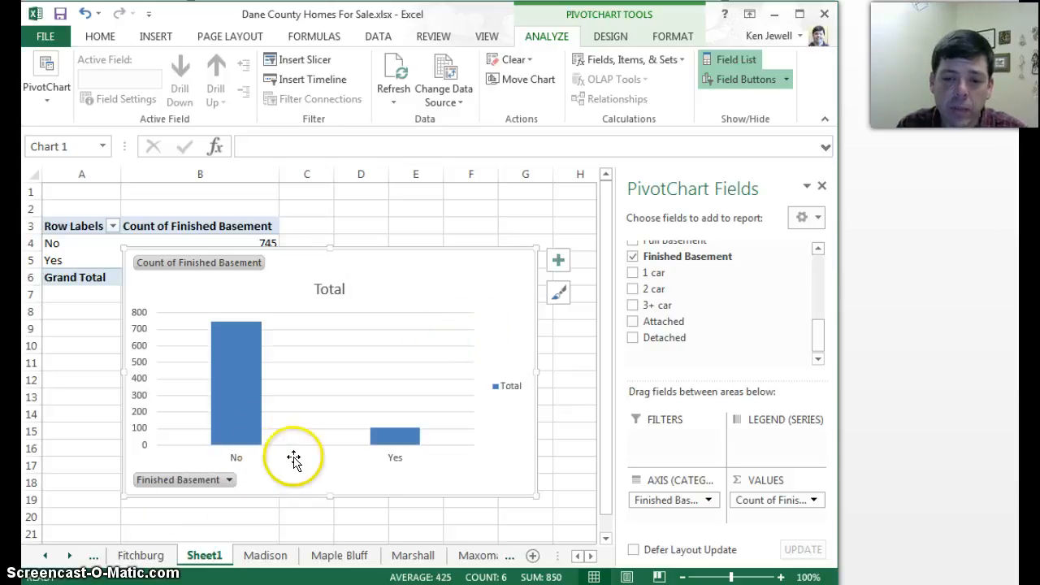
- Change the chart title to "Bar Graph of Finished Basements in Madison Homes for Sale"
{"action": "left_click", "coordinate": [329, 290]}
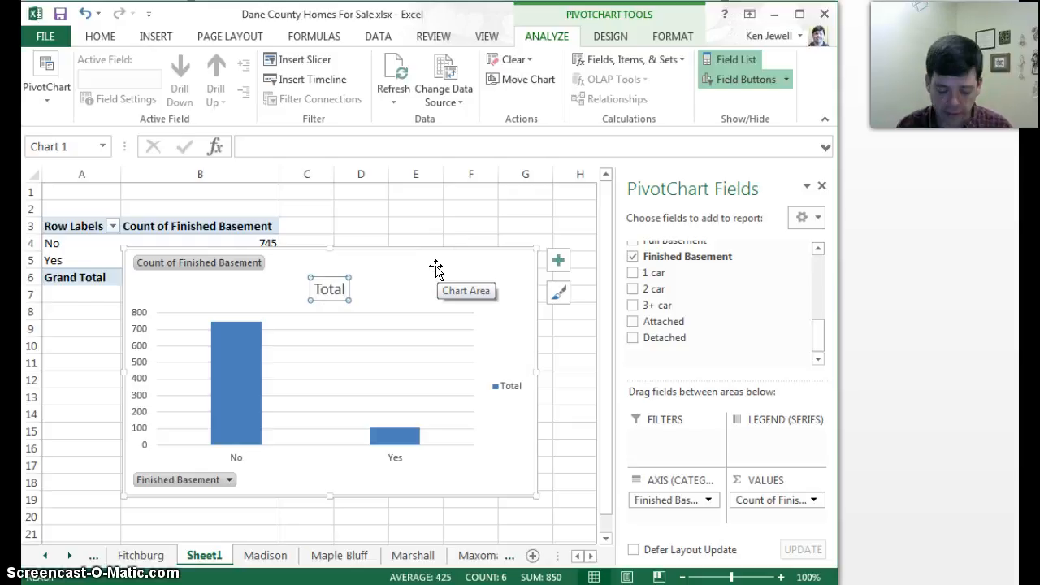
{"action": "type", "text": "Ba"}
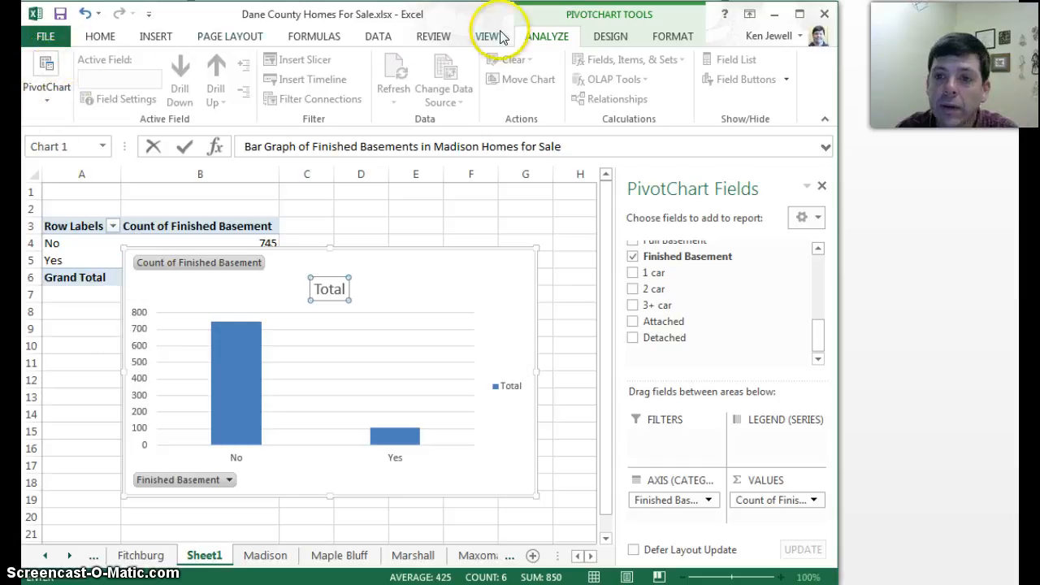
{"action": "left_click", "coordinate": [610, 37]}
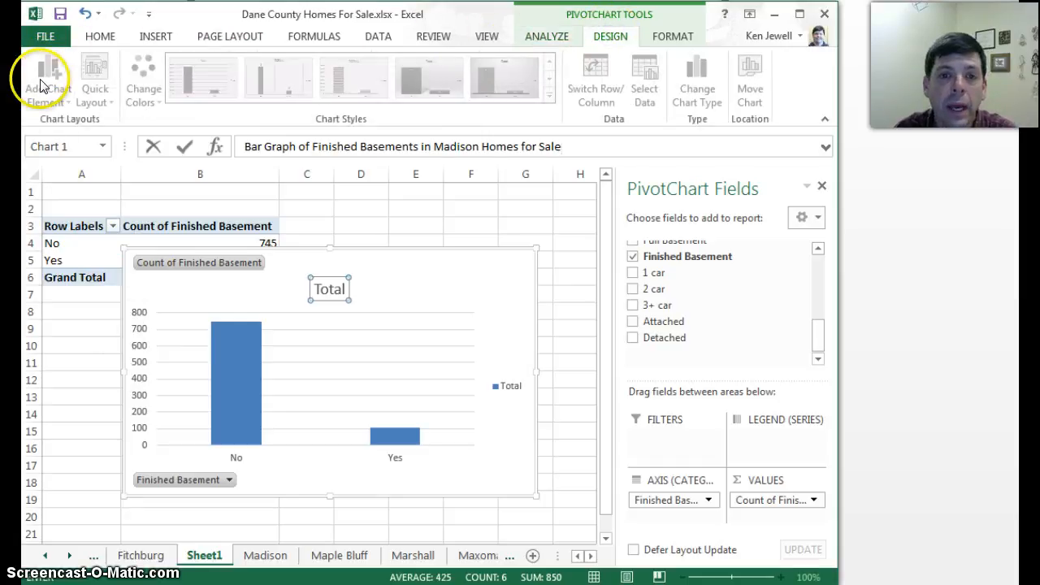
{"action": "left_click", "coordinate": [344, 399]}
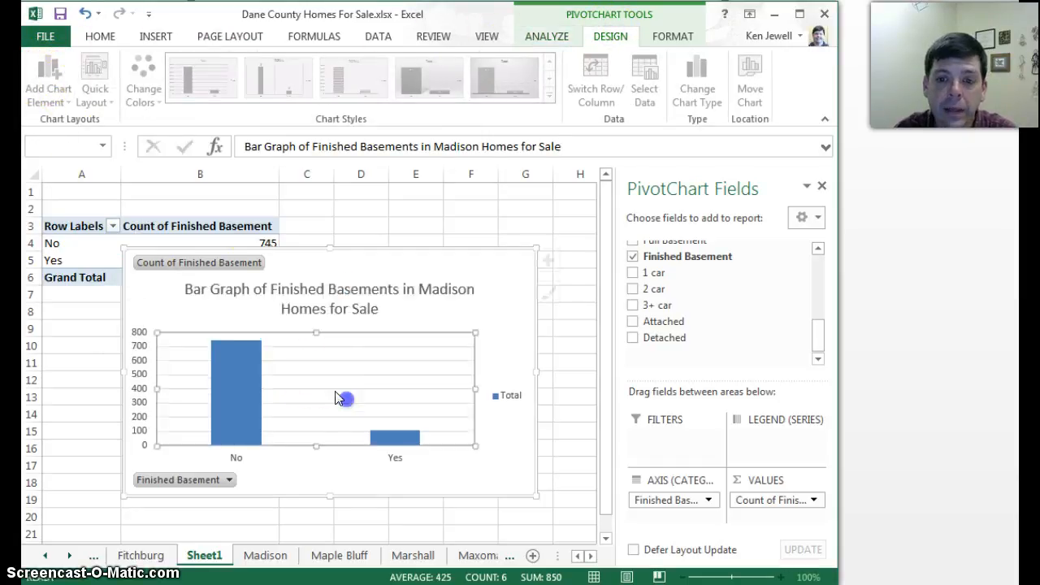
{"action": "left_click", "coordinate": [137, 301]}
- Add a primary vertical axis title to the chart reading "Number of Houses"
{"action": "left_click", "coordinate": [46, 81]}
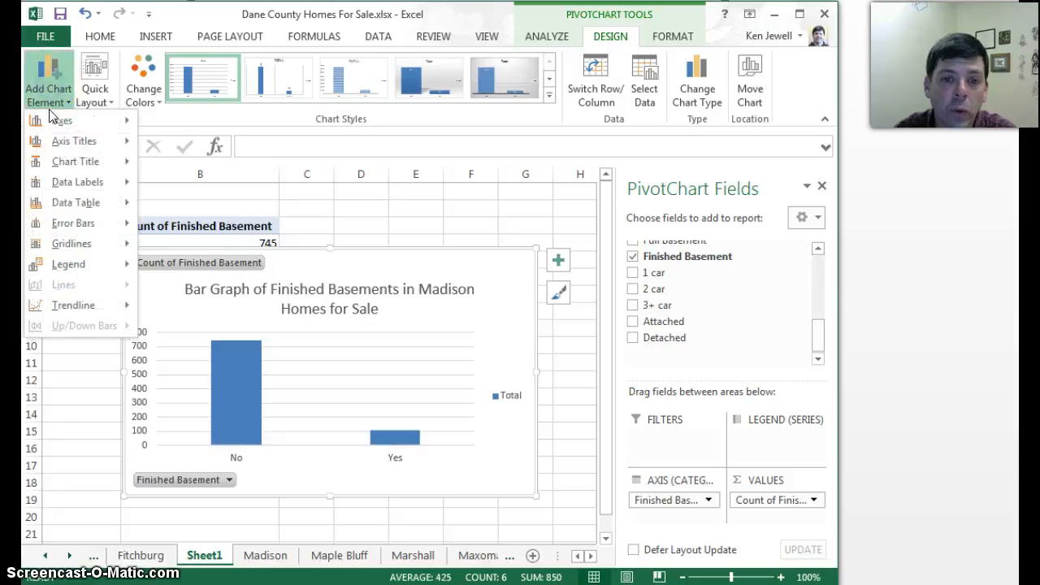
{"action": "mouse_move", "coordinate": [89, 141]}
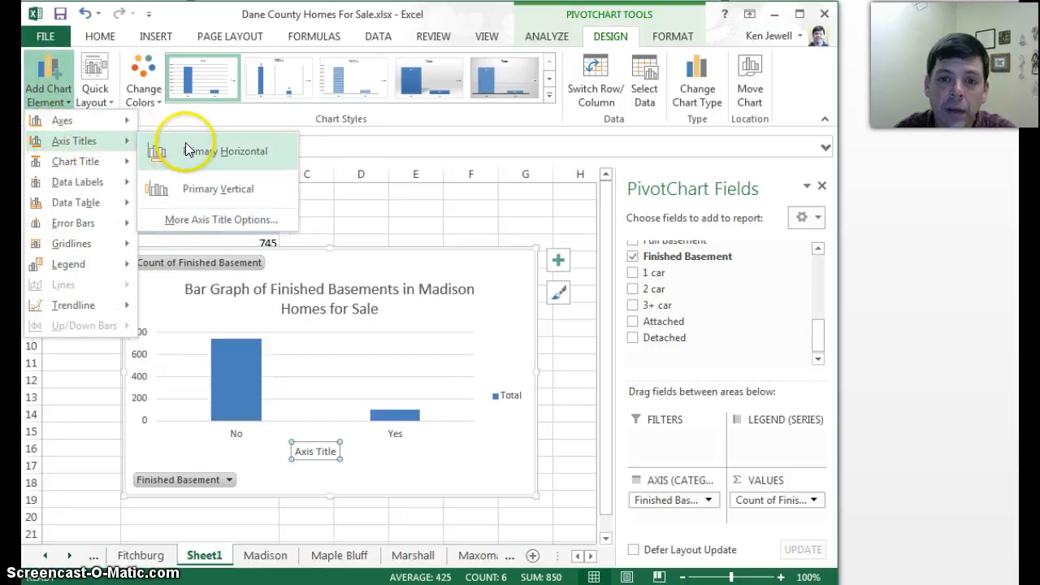
{"action": "left_click", "coordinate": [189, 190]}
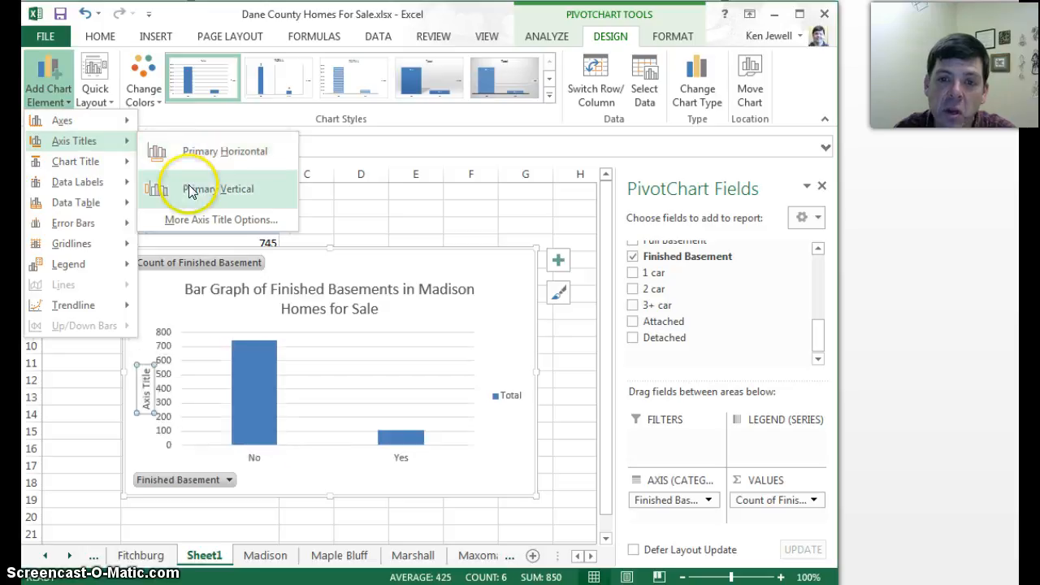
{"action": "left_click", "coordinate": [190, 190]}
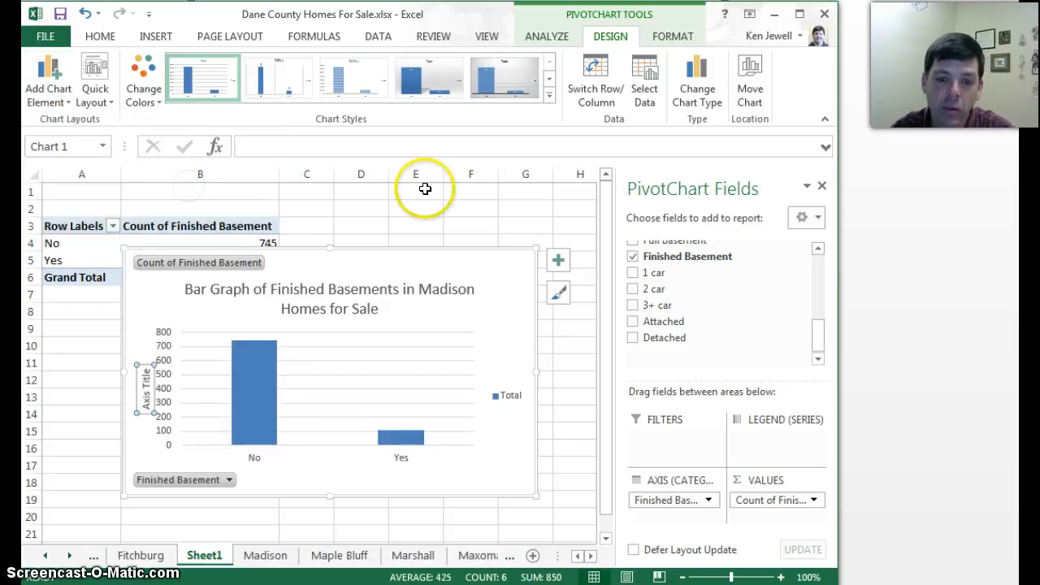
{"action": "type", "text": "Number of Houses"}
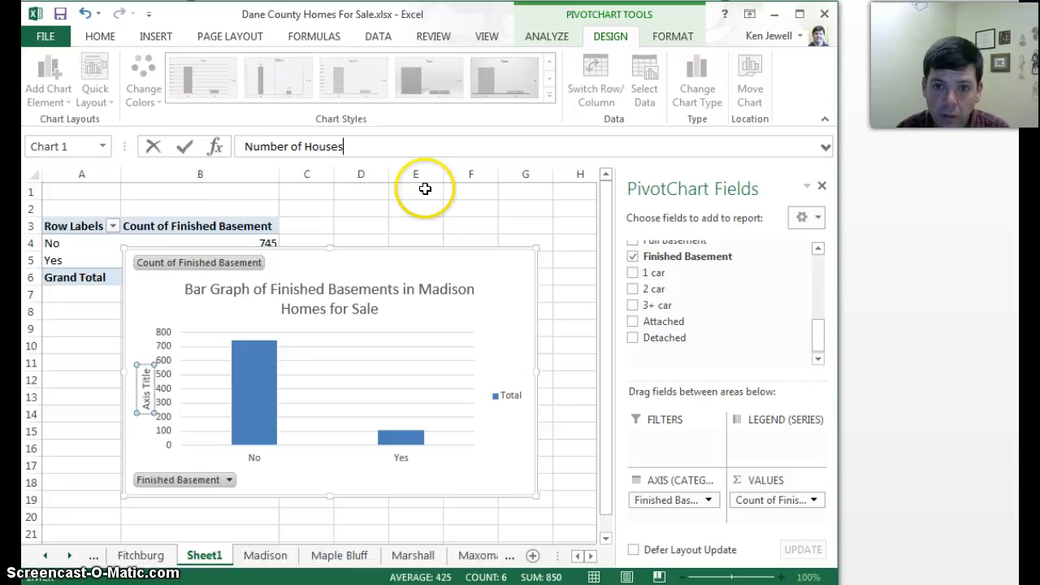
{"action": "left_click", "coordinate": [425, 188]}
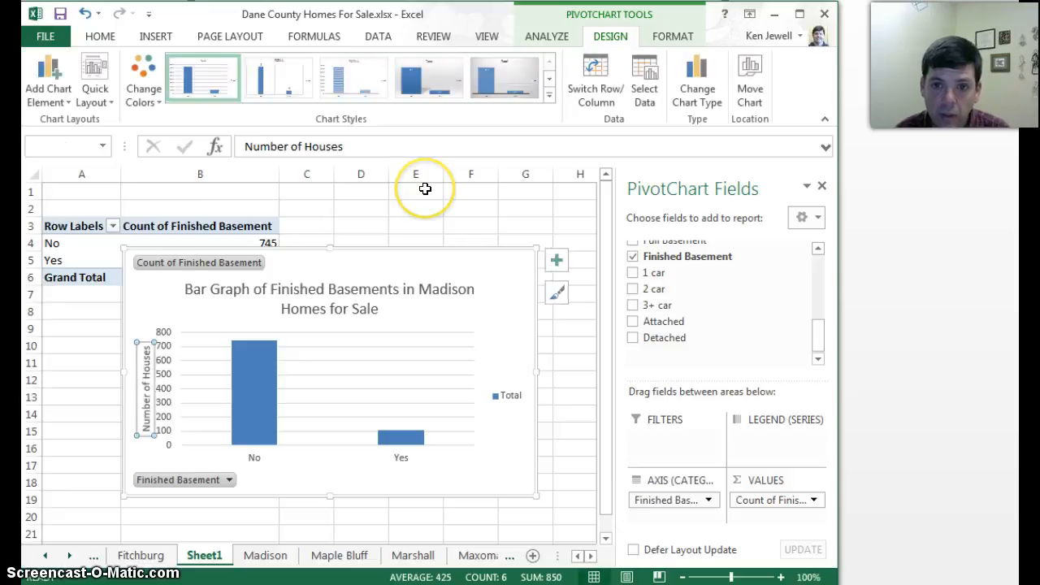
{"action": "left_click", "coordinate": [432, 311]}
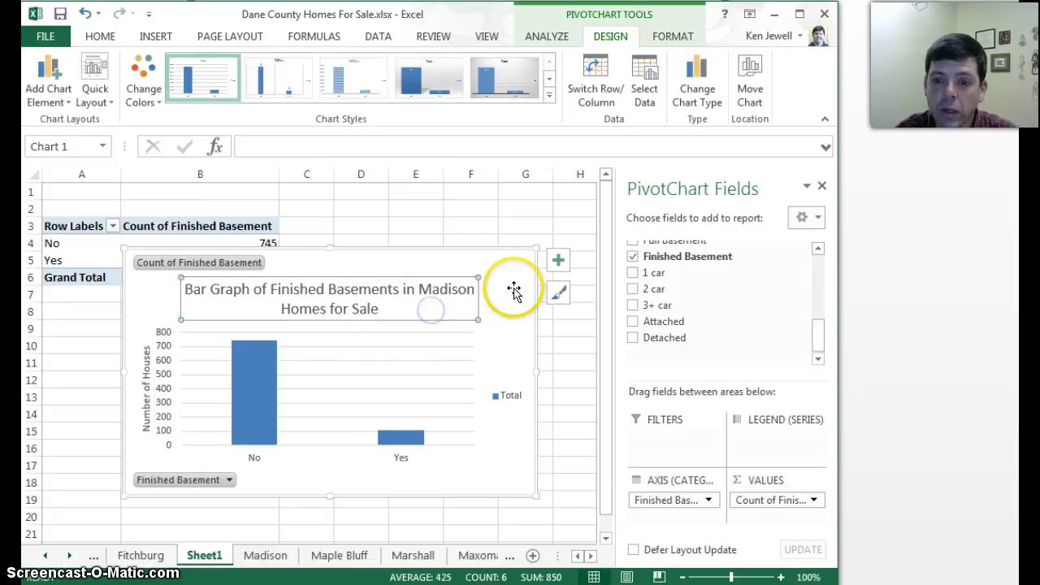
- Delete the chart's Total legend and stretch the plot area slightly downward
{"action": "left_click", "coordinate": [512, 395]}
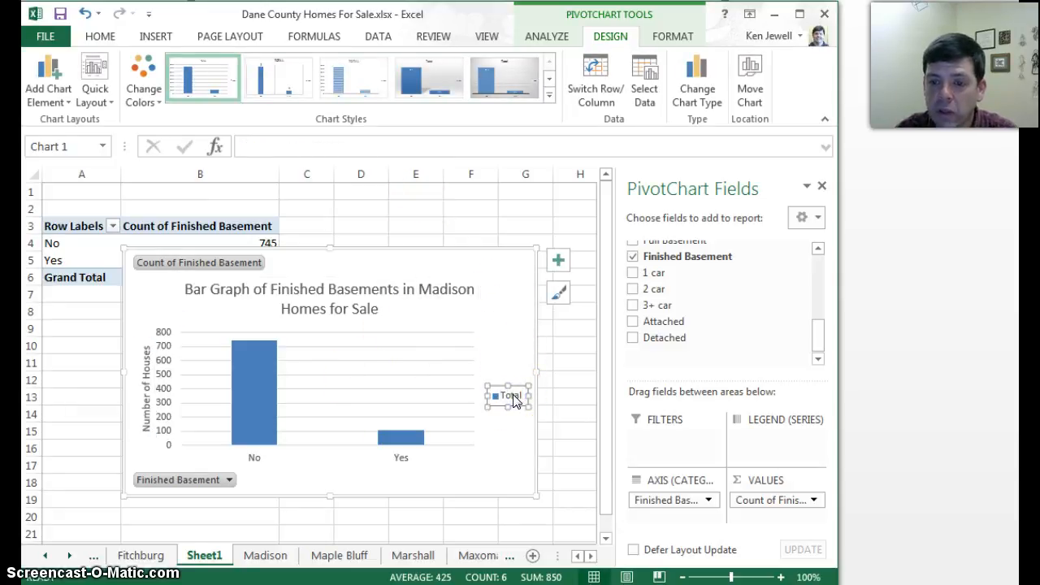
{"action": "right_click", "coordinate": [512, 396]}
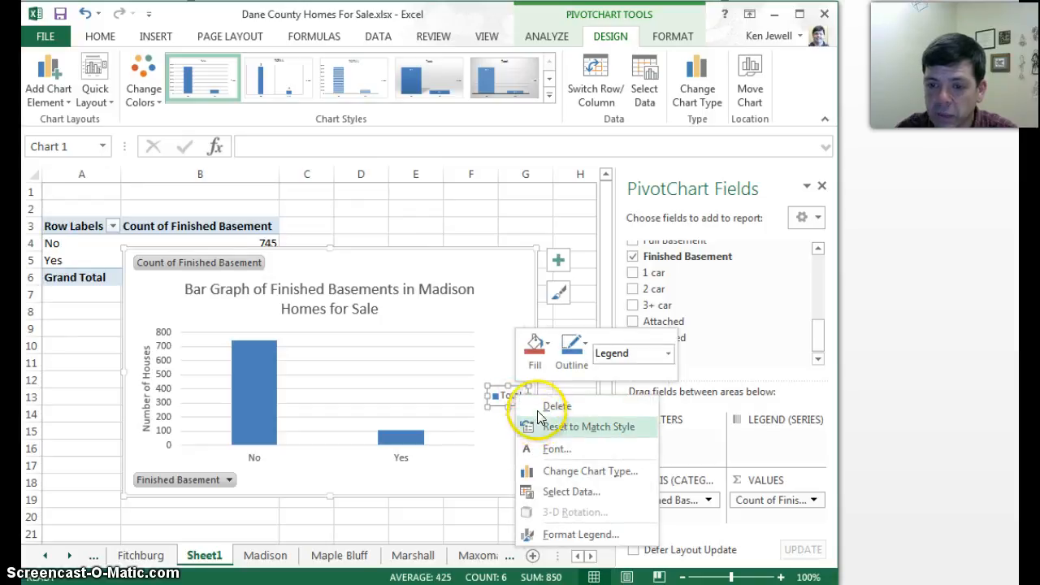
{"action": "left_click", "coordinate": [546, 406]}
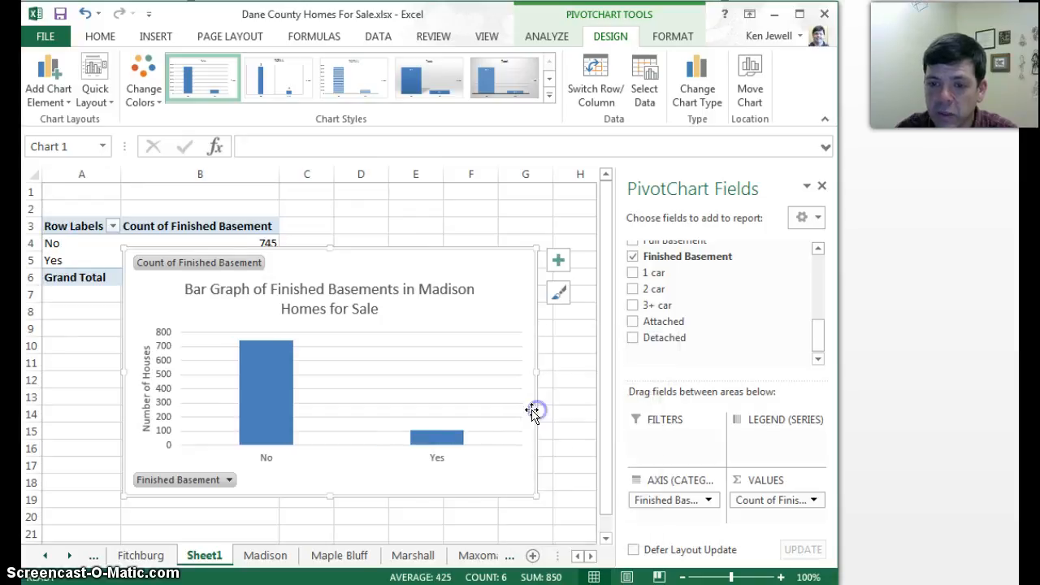
{"action": "left_click", "coordinate": [320, 424]}
{"action": "left_click_drag", "start_coordinate": [348, 444], "coordinate": [348, 460]}
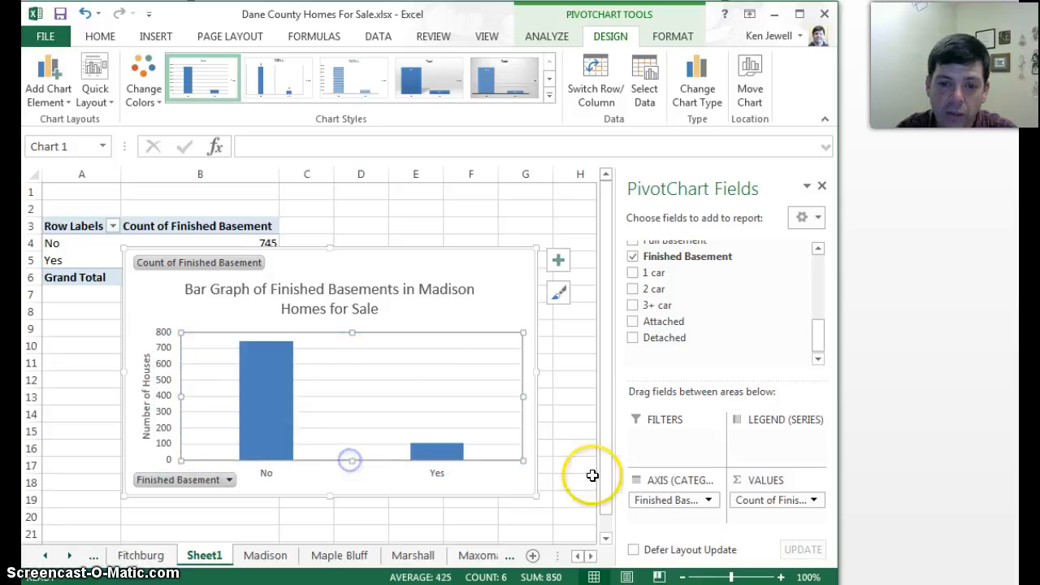
- Filter the chart's Finished Basement field to hide the No category and keep only Yes
{"action": "left_click", "coordinate": [229, 480]}
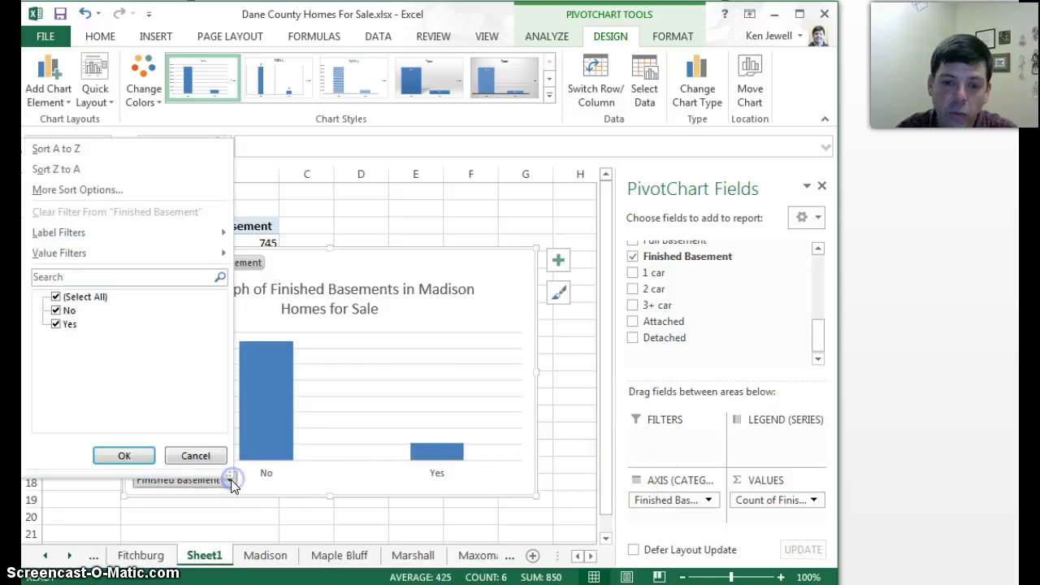
{"action": "left_click", "coordinate": [61, 310]}
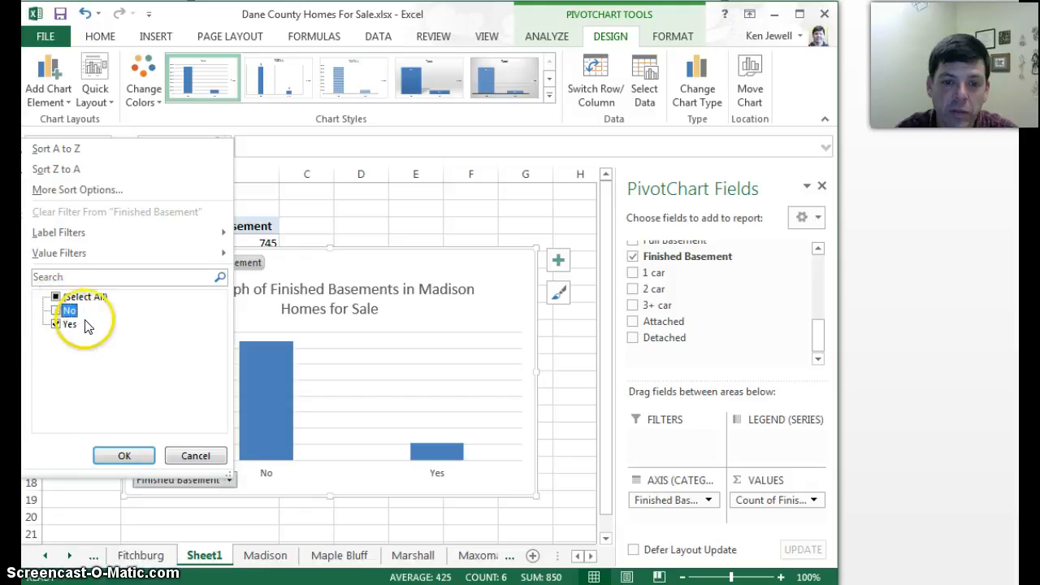
{"action": "left_click", "coordinate": [122, 457]}
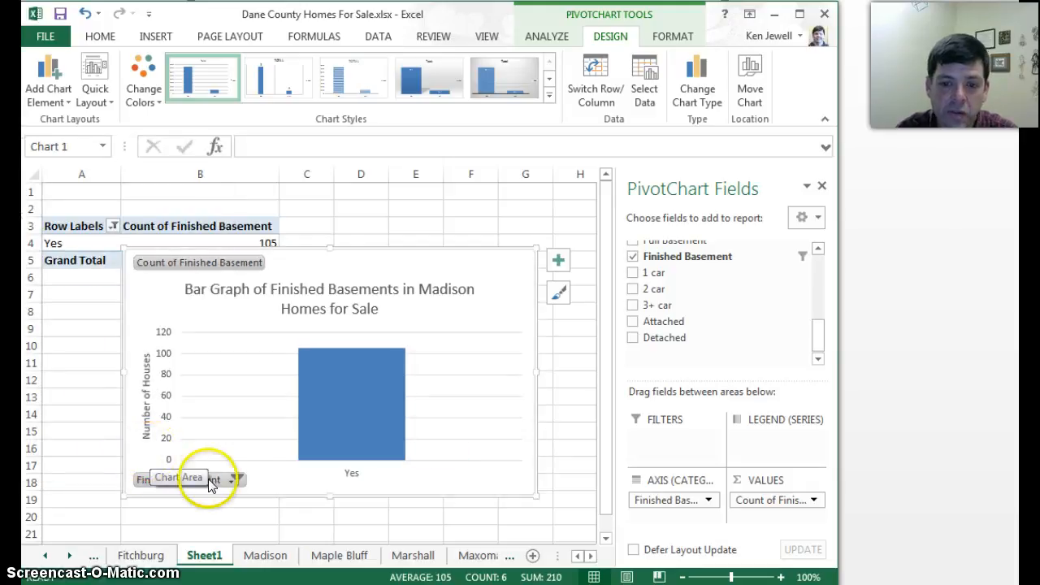
- Include the No category again in the chart's Finished Basement filter
{"action": "left_click", "coordinate": [232, 479]}
{"action": "left_click", "coordinate": [55, 310]}
{"action": "left_click", "coordinate": [125, 454]}
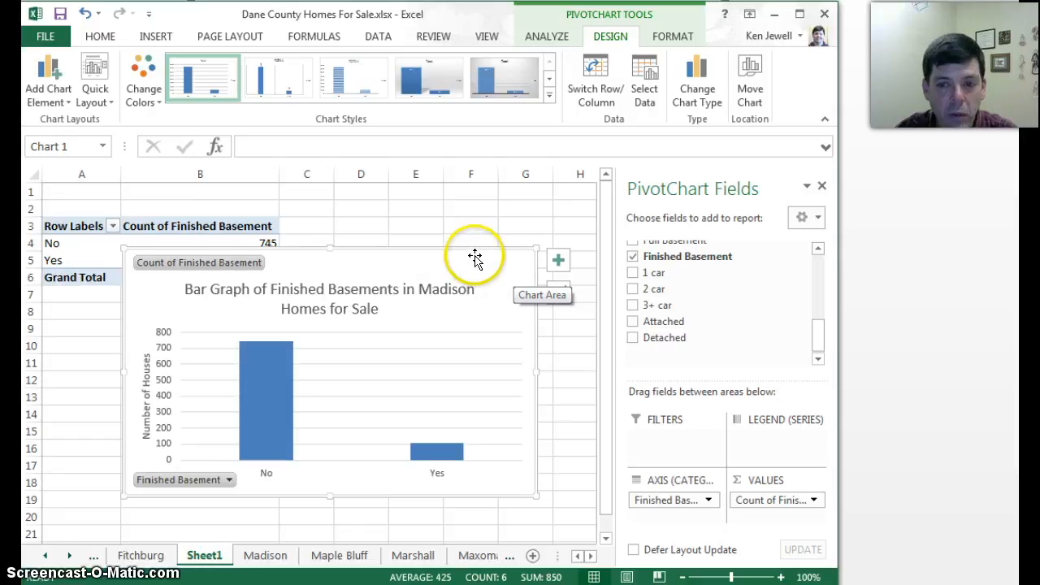
{"action": "left_click", "coordinate": [1006, 293]}
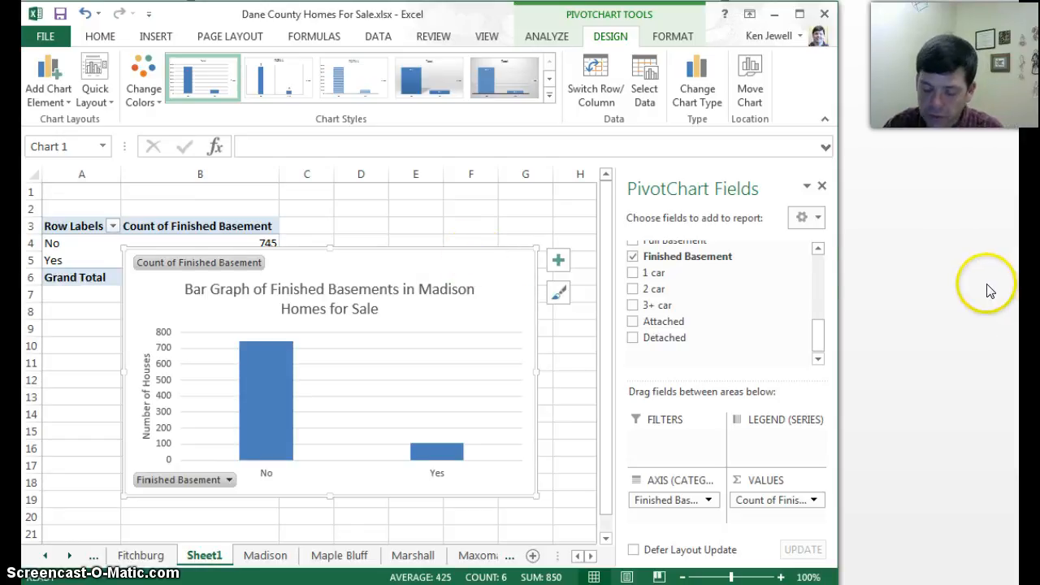
- Replace the bar graph with a basic 2-D pie chart and apply the grey-gradient chart style with dark percentage labels
{"action": "key", "text": "Delete"}
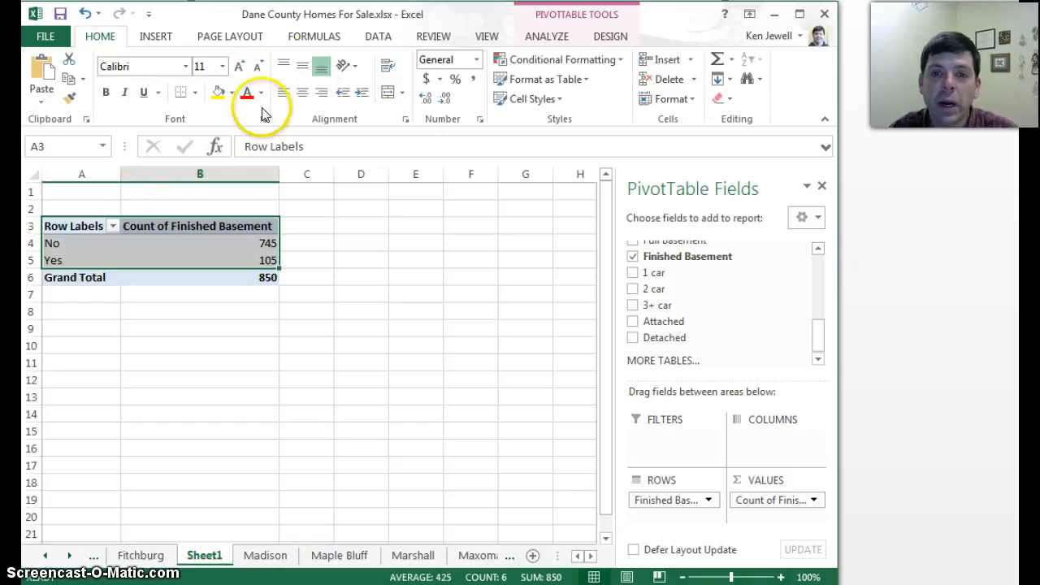
{"action": "left_click", "coordinate": [155, 36]}
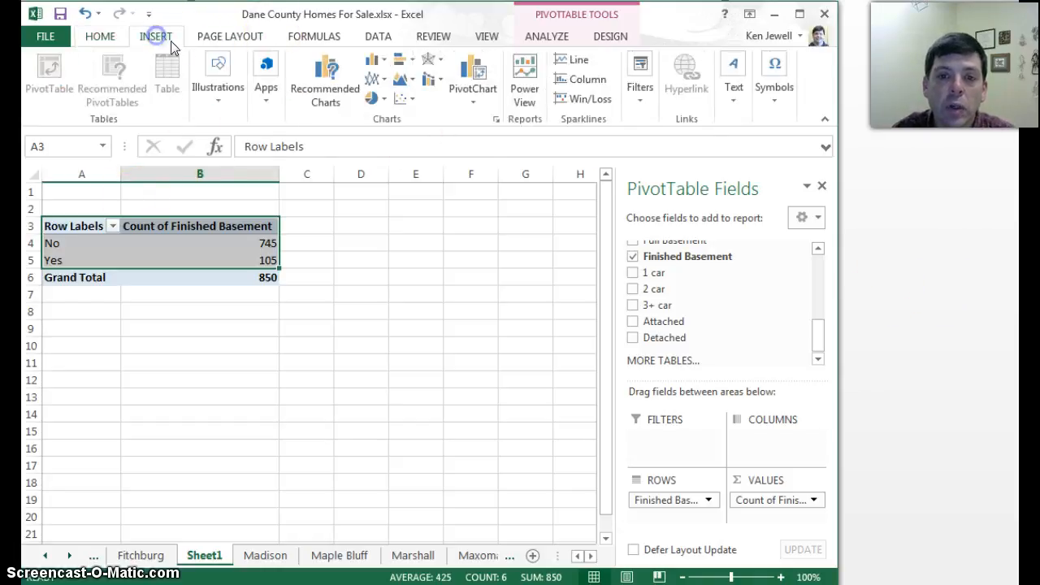
{"action": "left_click", "coordinate": [371, 97]}
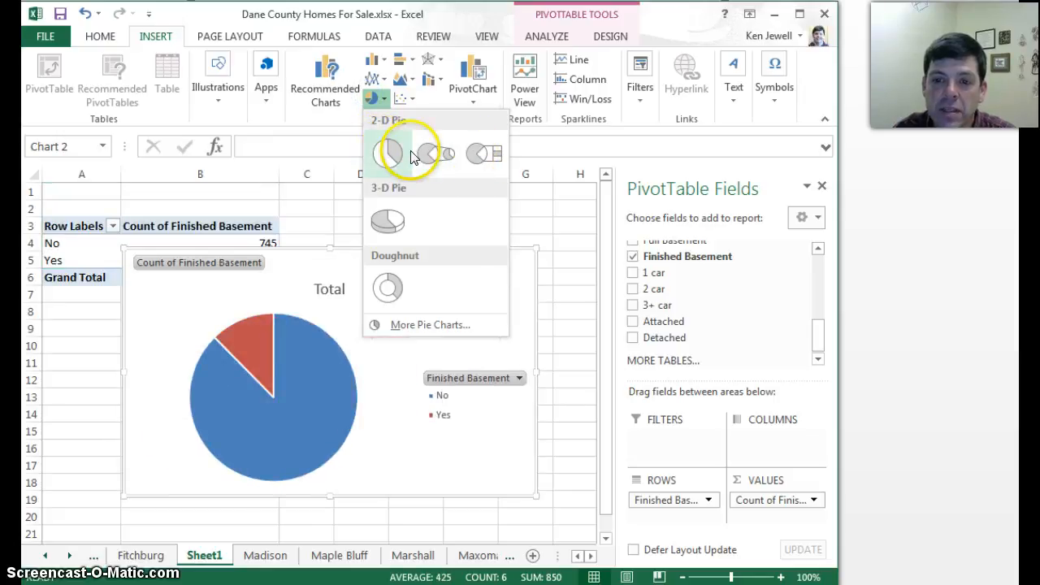
{"action": "left_click", "coordinate": [389, 154]}
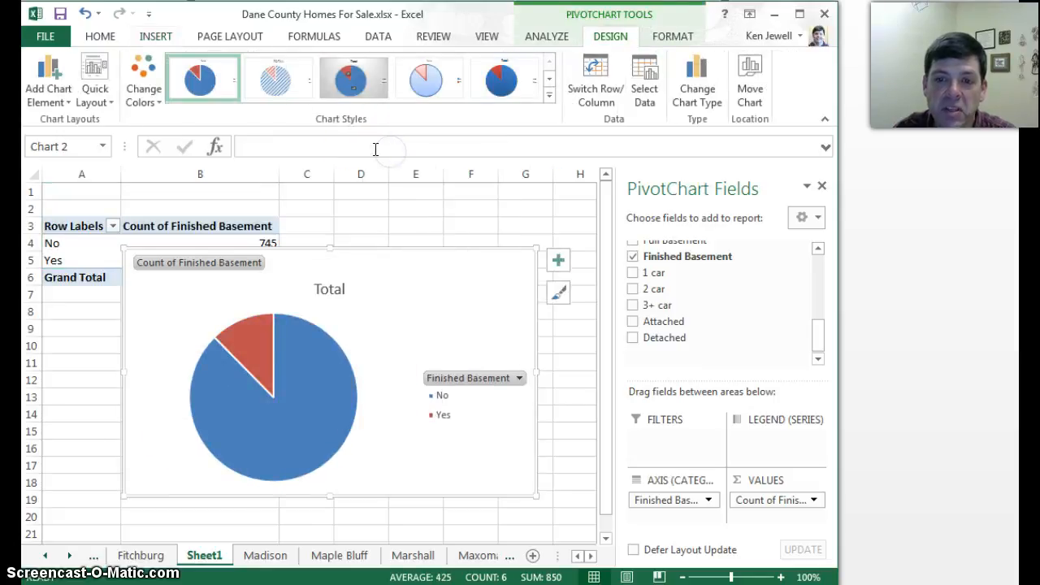
{"action": "left_click", "coordinate": [352, 92]}
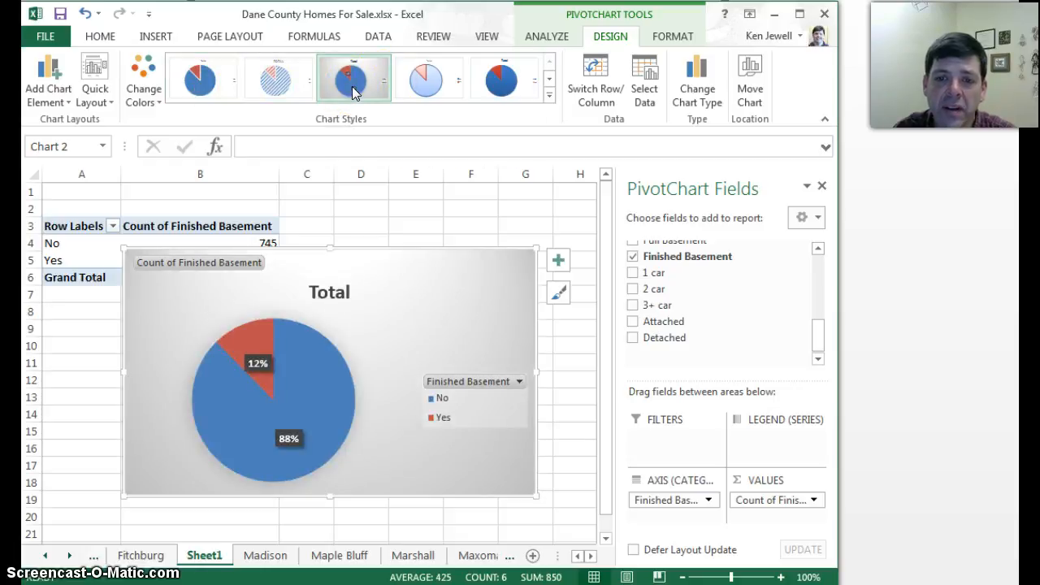
- Change the pie chart's title to "Pie cahart for Attached Garages in Madison Homes for Sale" and deselect the title
{"action": "left_click", "coordinate": [330, 293]}
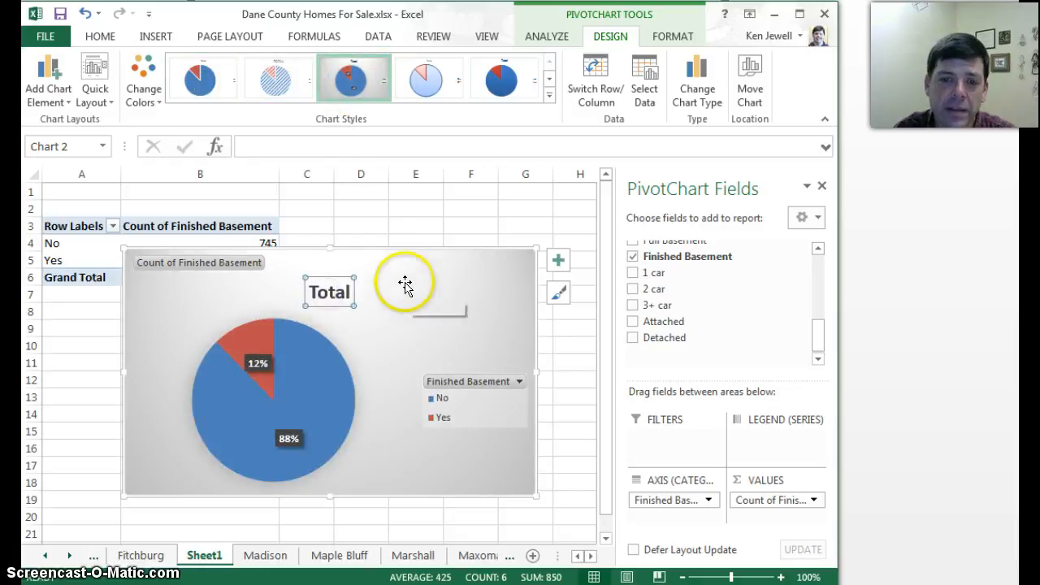
{"action": "left_click", "coordinate": [291, 149]}
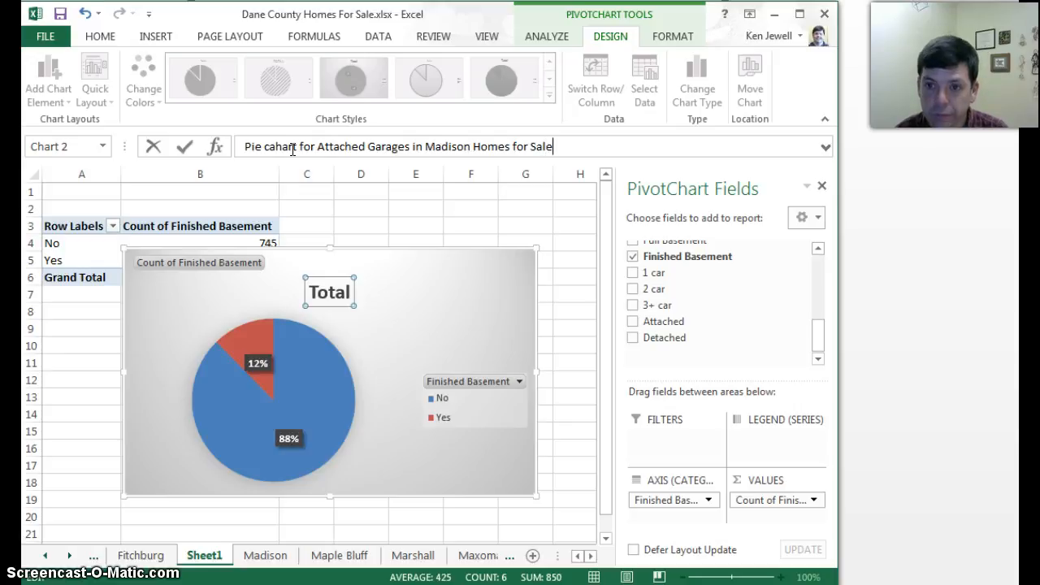
{"action": "key", "text": "Return"}
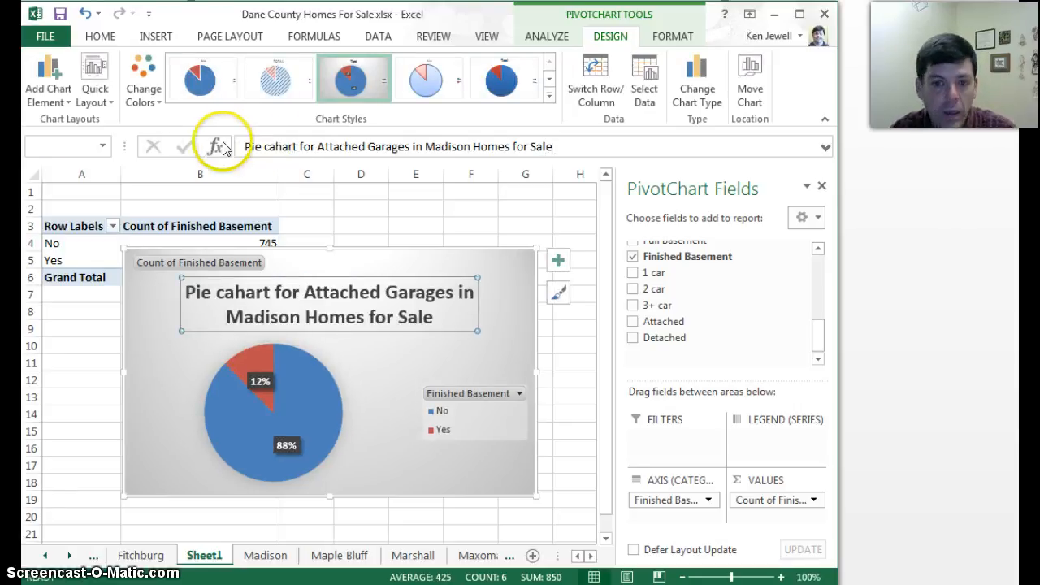
{"action": "left_click", "coordinate": [289, 361]}
{"action": "left_click", "coordinate": [273, 342]}
{"action": "left_click", "coordinate": [379, 345]}
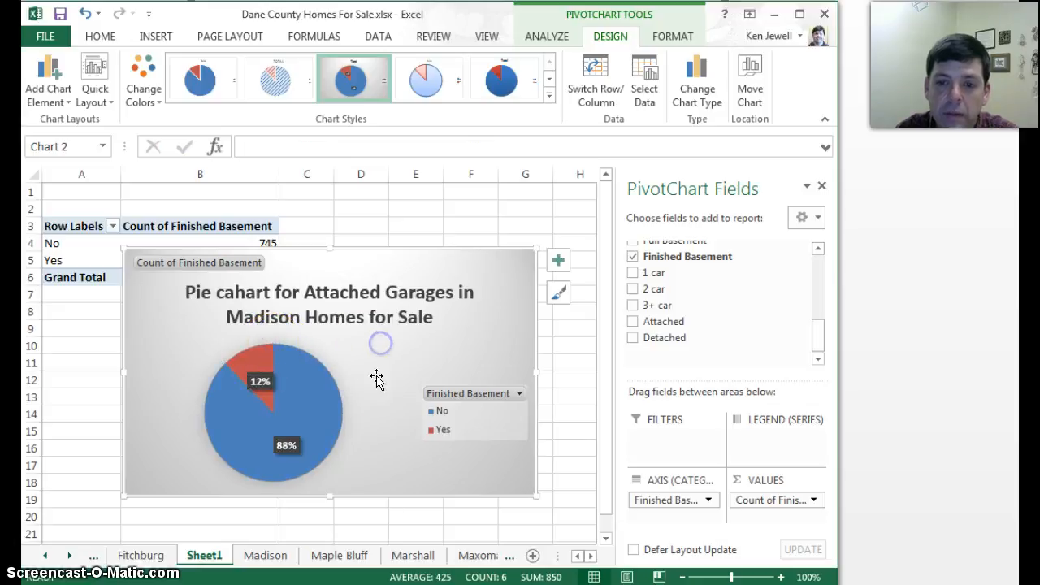
{"action": "left_click", "coordinate": [368, 372]}
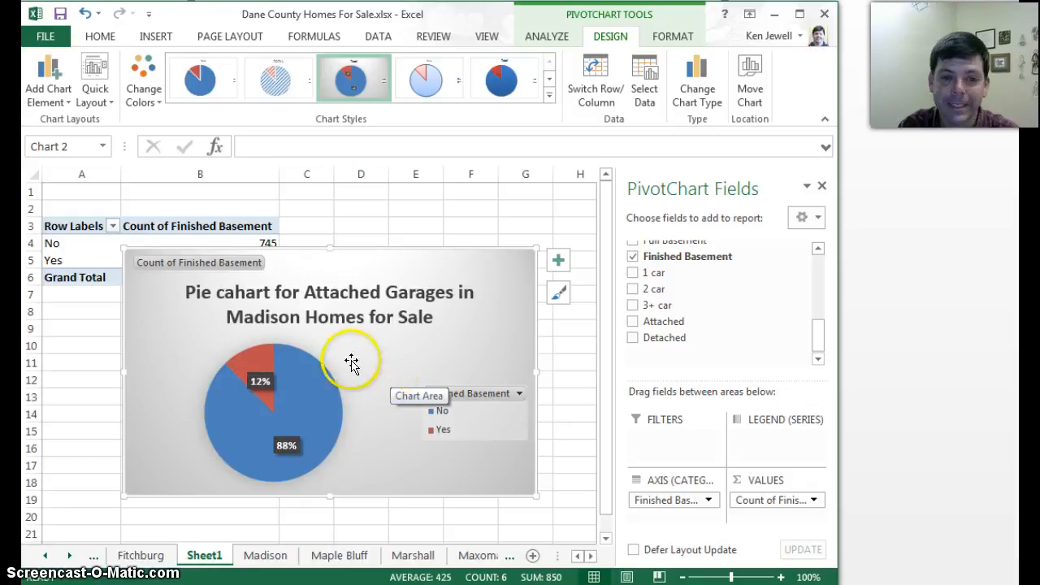